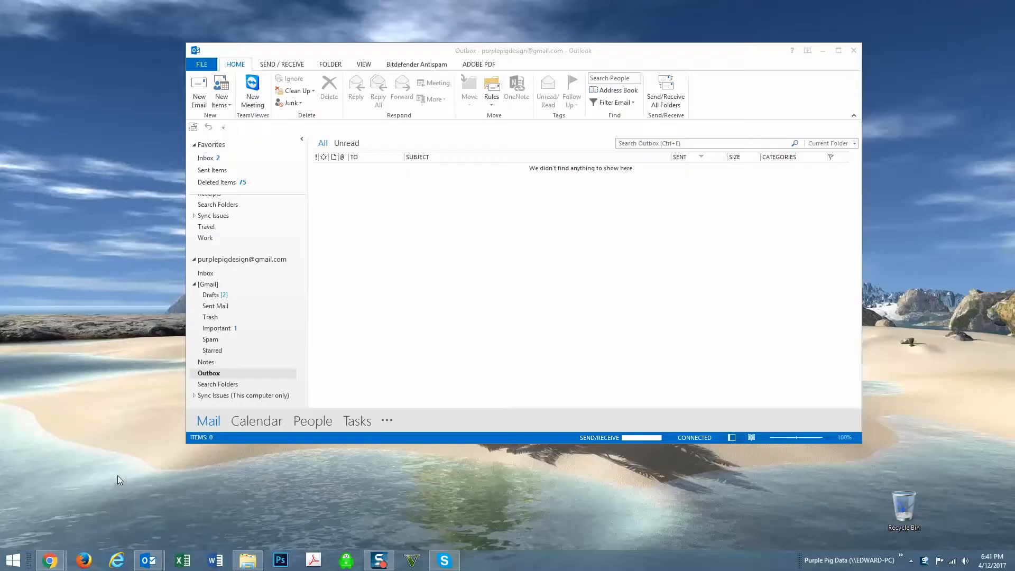
Step: Switch to the Windows Start screen, return to the Outlook desktop, then open Start again
key(super)
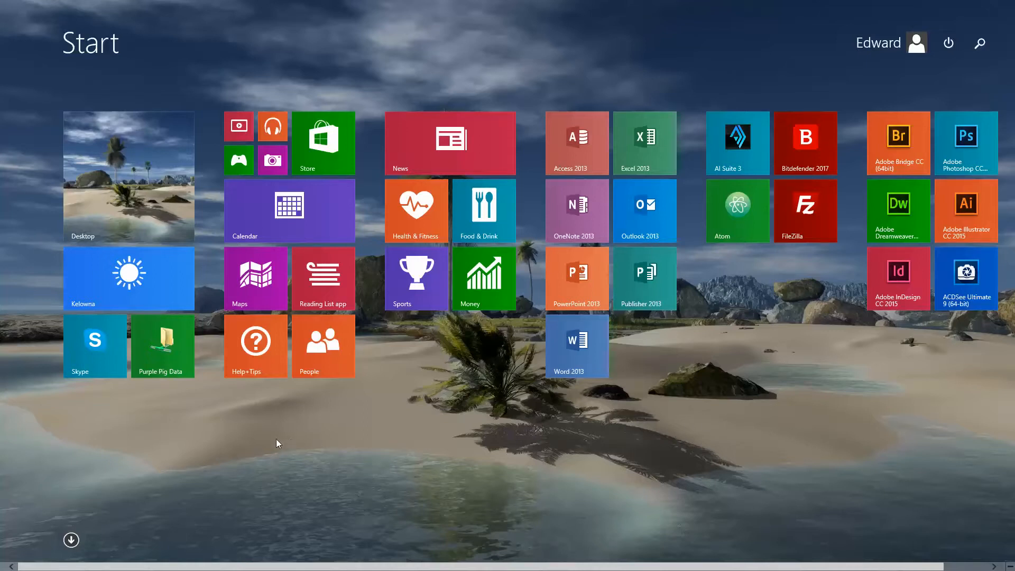
key(super)
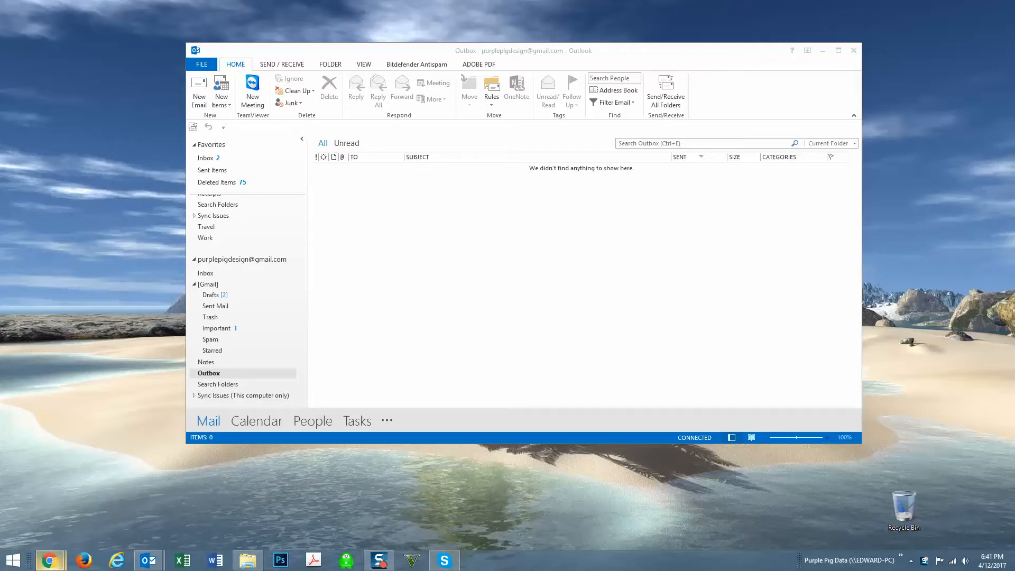
click(14, 561)
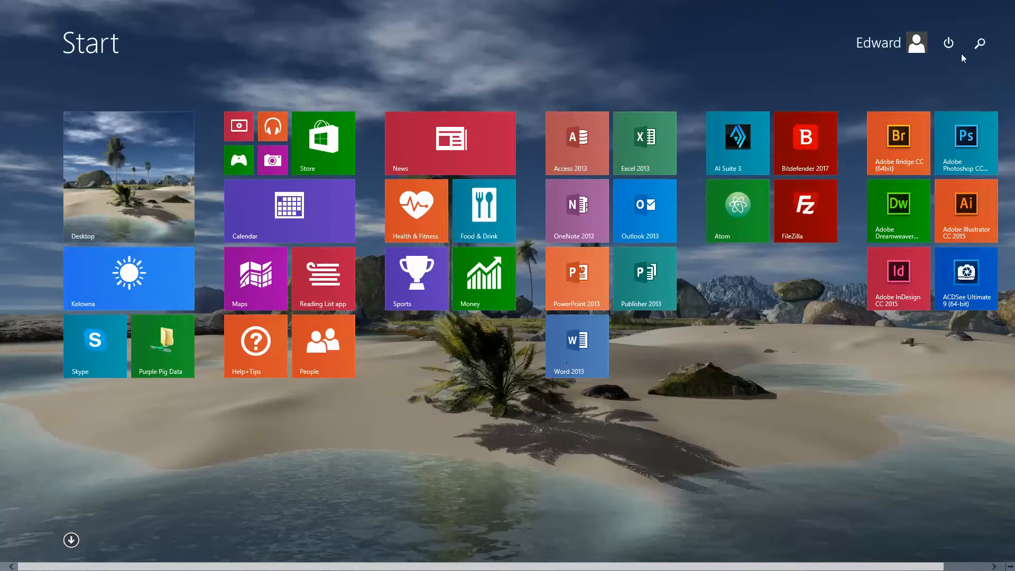
Step: Search for 'outlook' and launch Outlook 2013 from the results
click(978, 45)
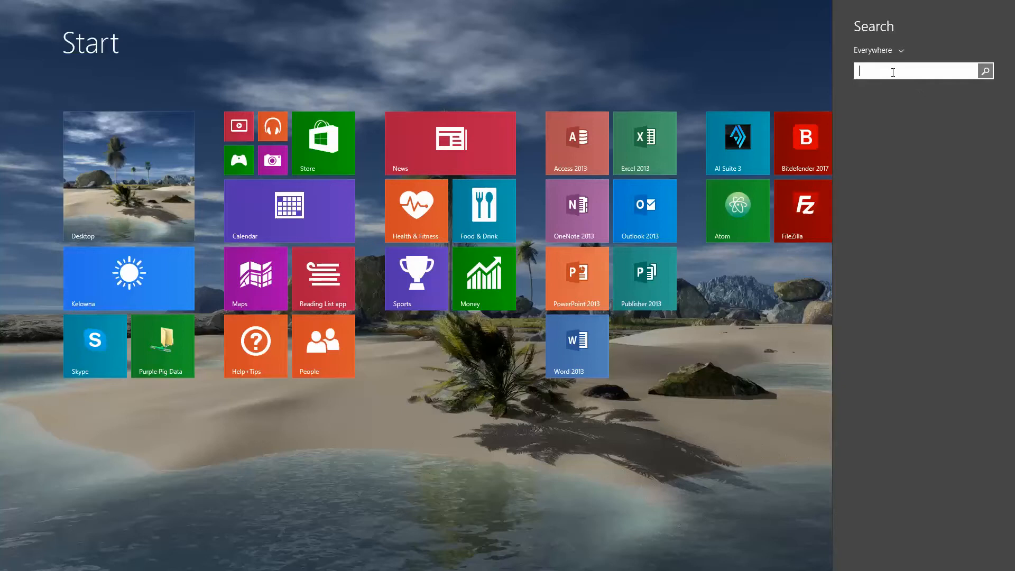
text(outlook 2013)
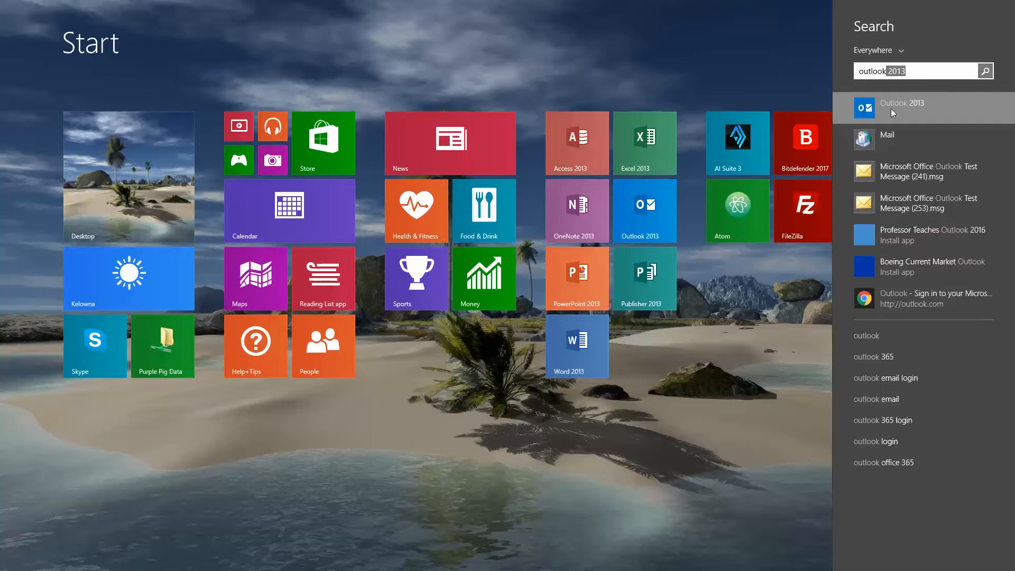
click(891, 109)
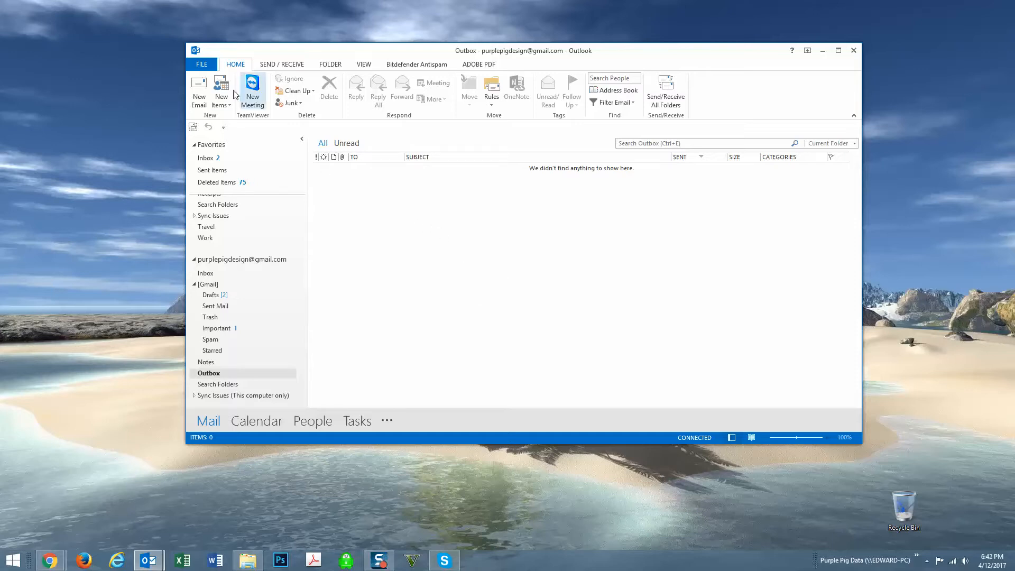
Step: From FILE > Account Settings, open the e-mail account list and start a New account
click(197, 64)
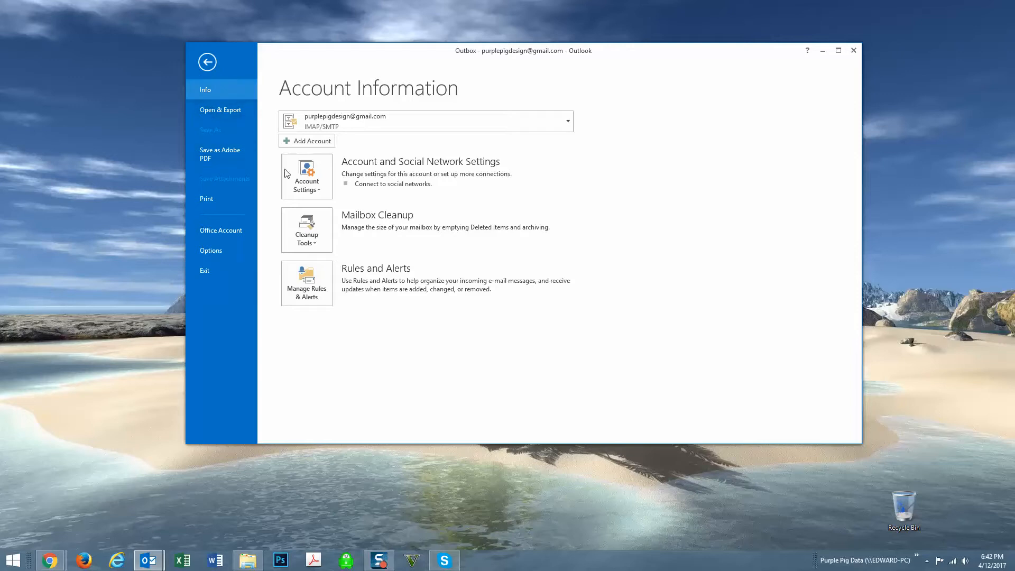
click(320, 183)
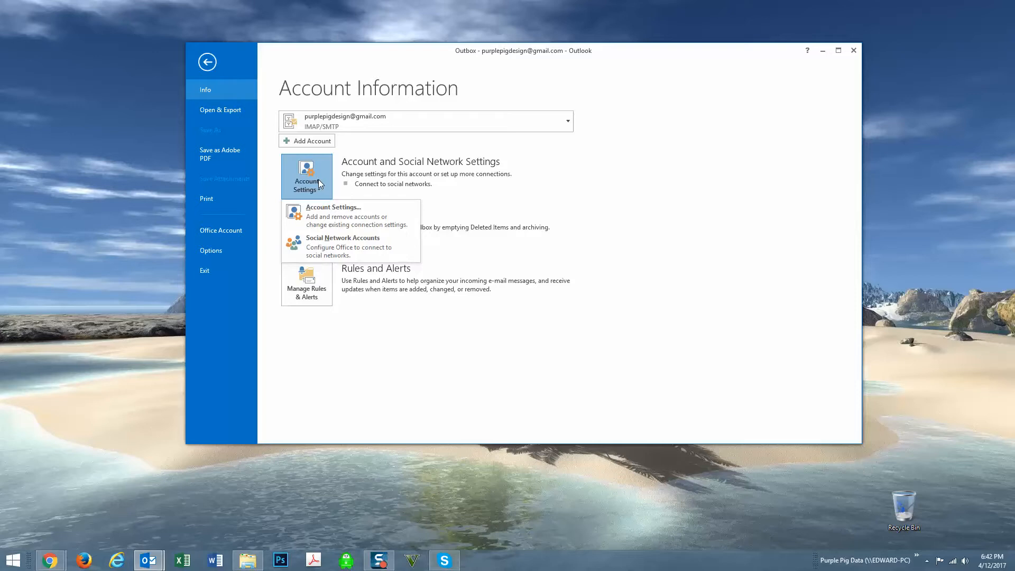
click(340, 224)
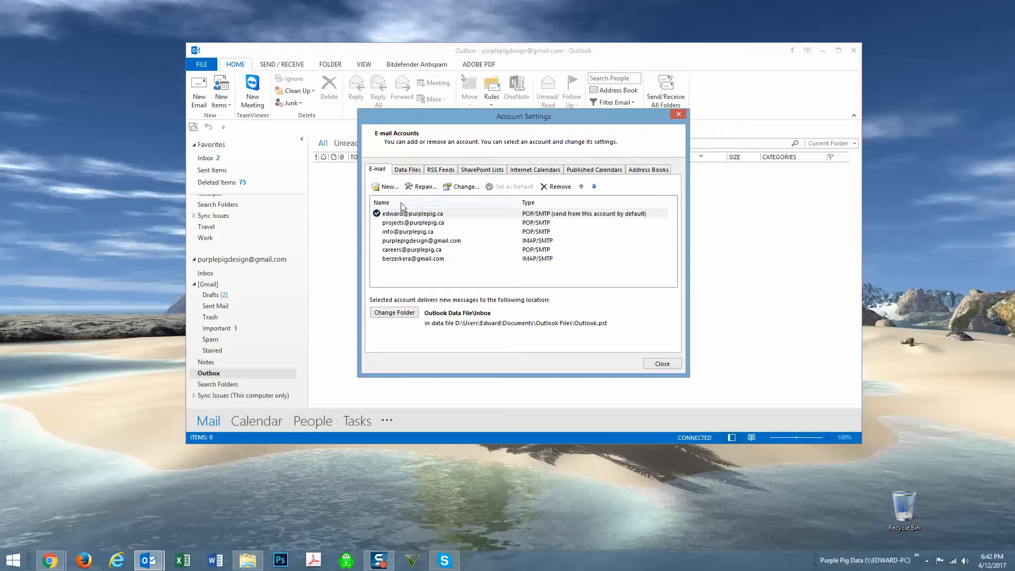
click(387, 191)
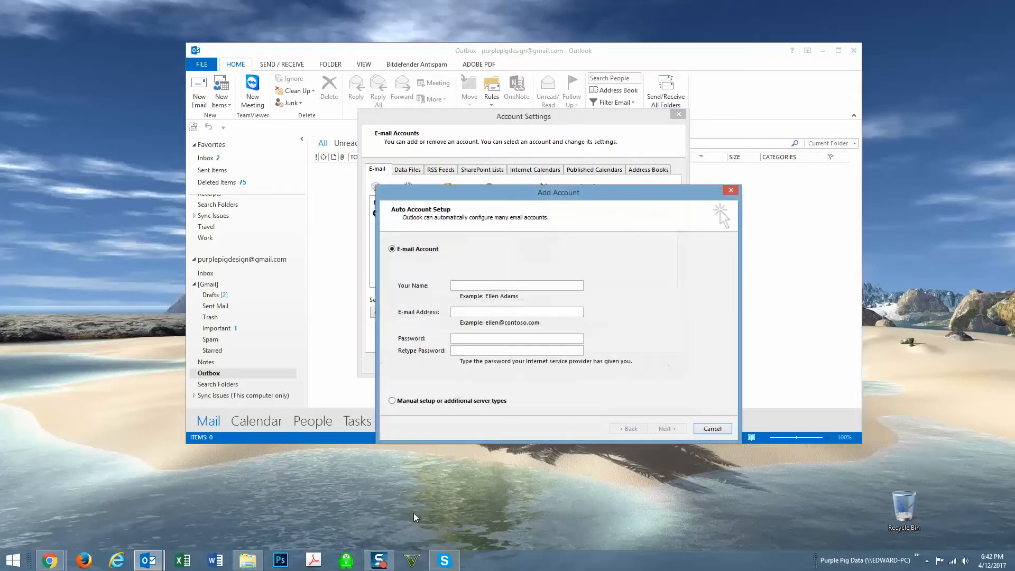
Step: Enter the account holder's name, e-mail address and password twice, and pick manual setup
click(474, 285)
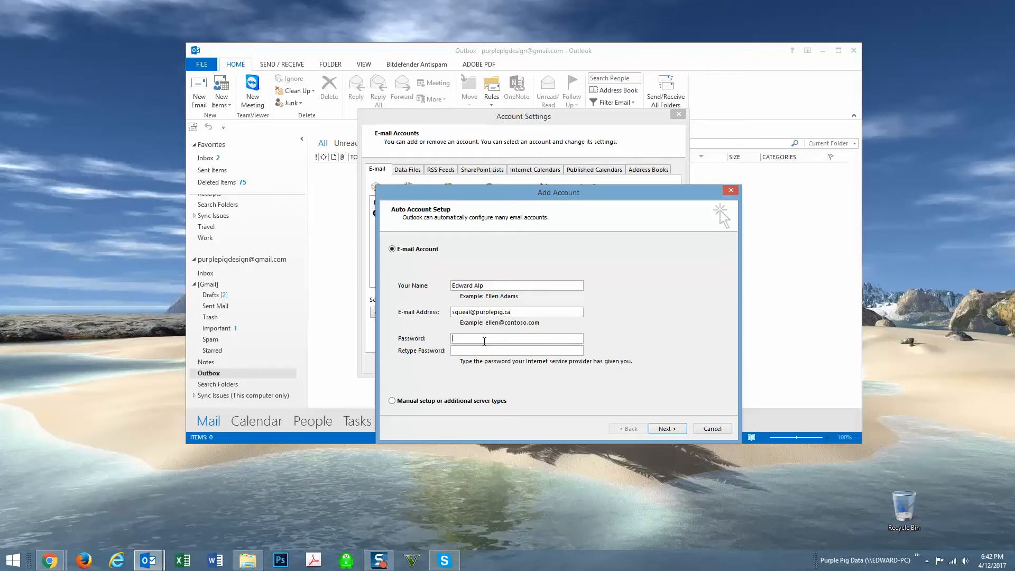
text(**********************)
click(475, 350)
click(397, 403)
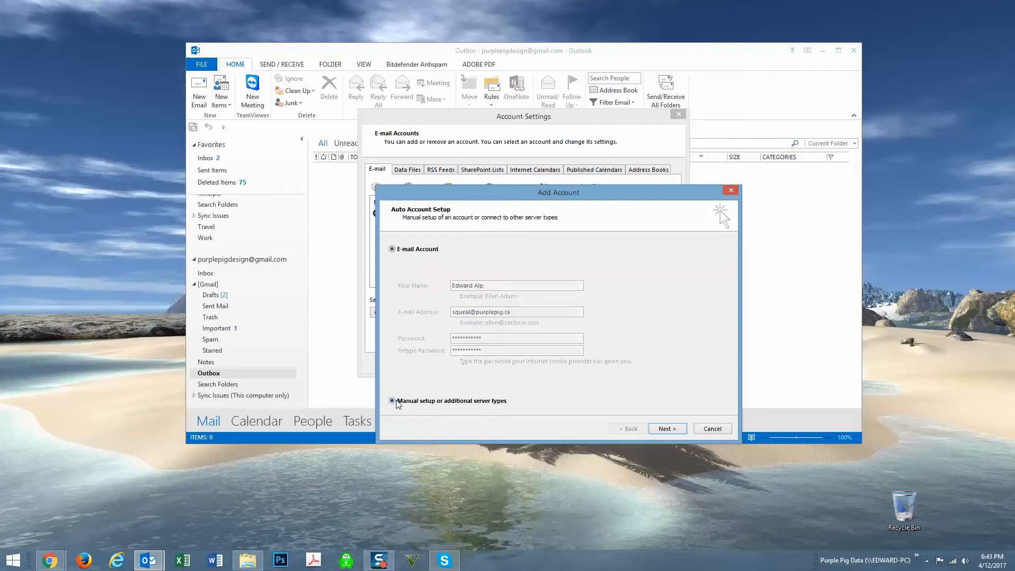
Step: Choose a POP or IMAP account type and advance to its server settings
click(662, 429)
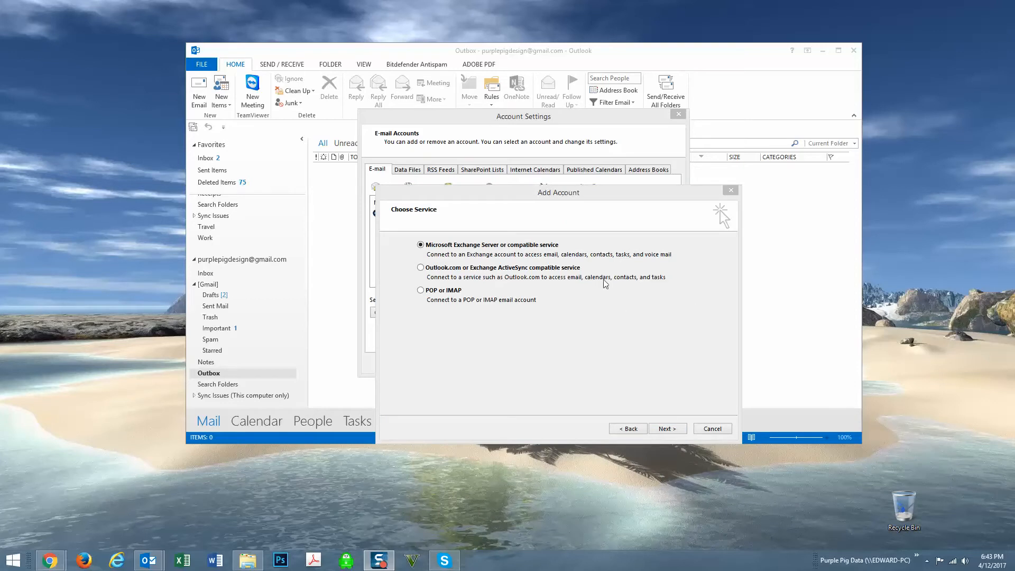
drag(565, 193, 564, 211)
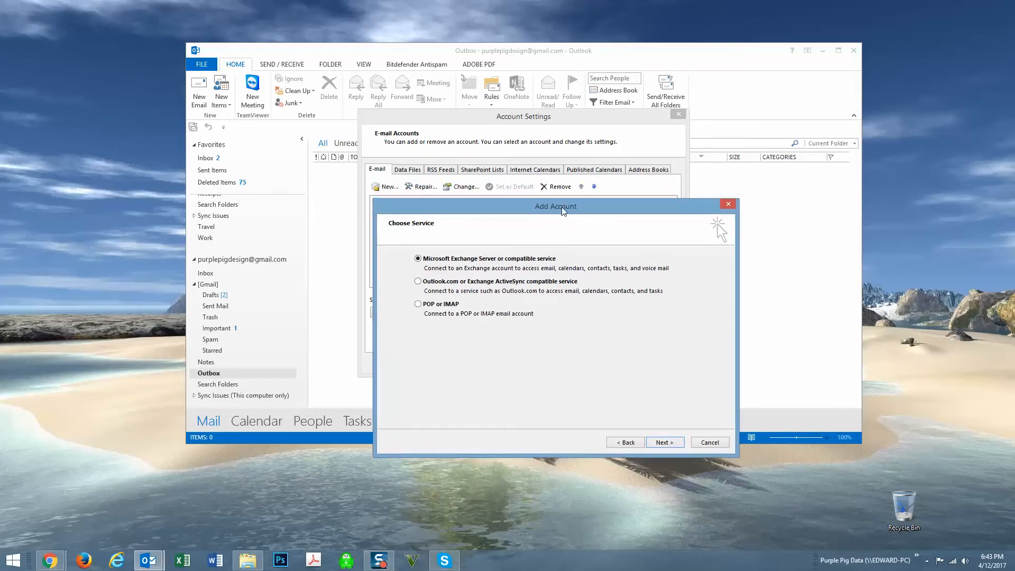
click(418, 304)
click(662, 443)
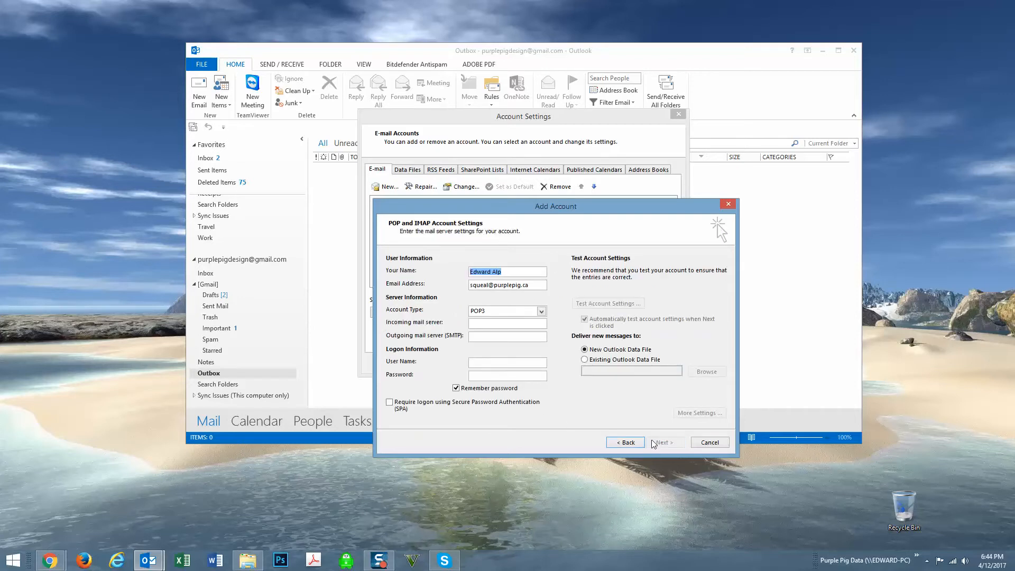
Step: Set both incoming and outgoing mail servers to purplepig.webserversystems.com
click(513, 270)
drag(511, 270, 468, 271)
click(518, 273)
click(535, 284)
click(485, 324)
text(urplepig.webse)
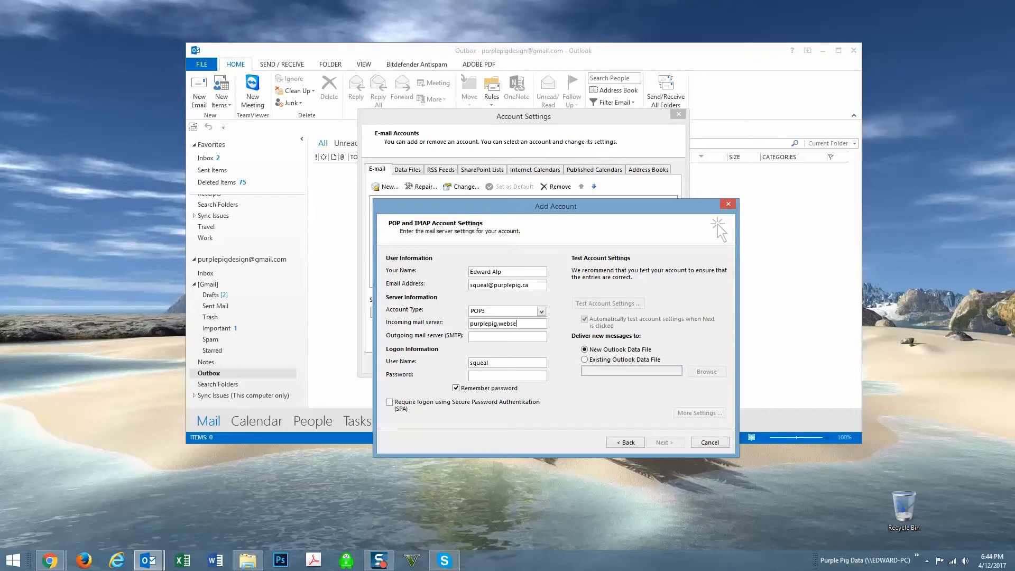
text(rversystems.com)
double_click(486, 324)
triple_click(487, 325)
key(ctrl+c)
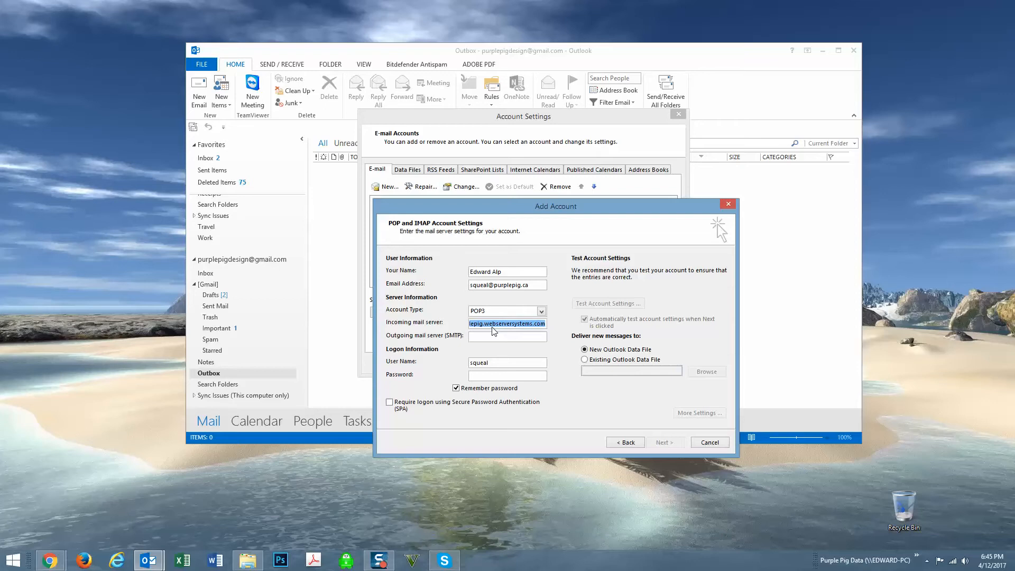
click(502, 337)
key(ctrl+v)
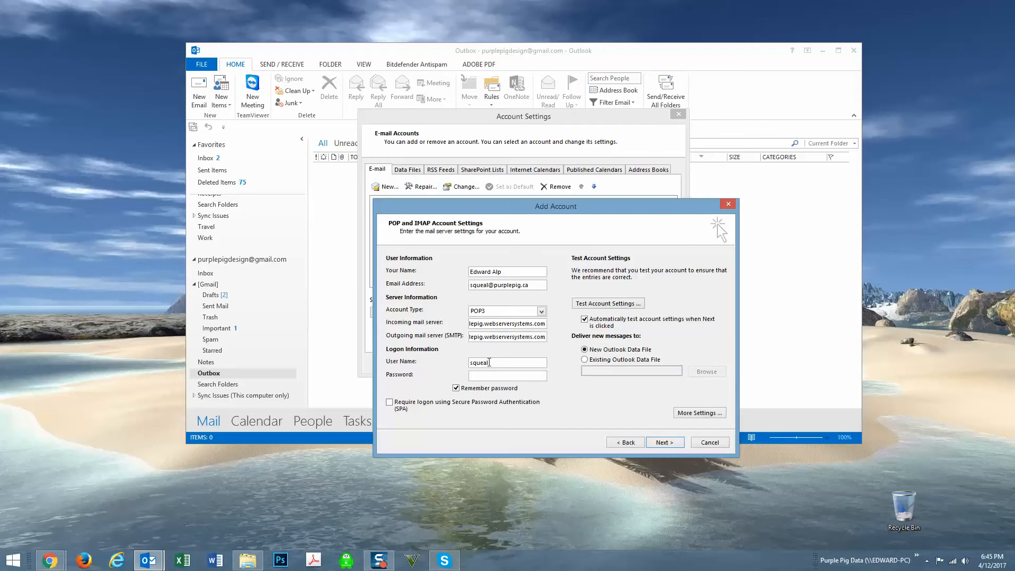
Step: Copy the full e-mail address into User Name and enter the account password
drag(533, 281, 445, 285)
key(ctrl+c)
drag(495, 364, 464, 366)
key(ctrl+v)
click(499, 375)
text(***********)
Step: In More Settings, require outgoing server authentication and change the SMTP port to 587
click(689, 414)
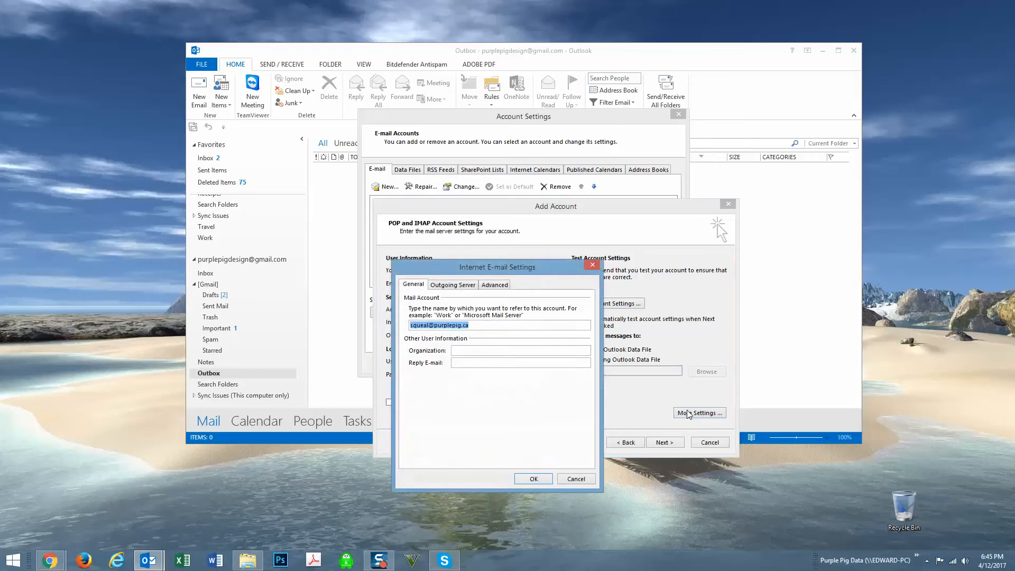
click(455, 287)
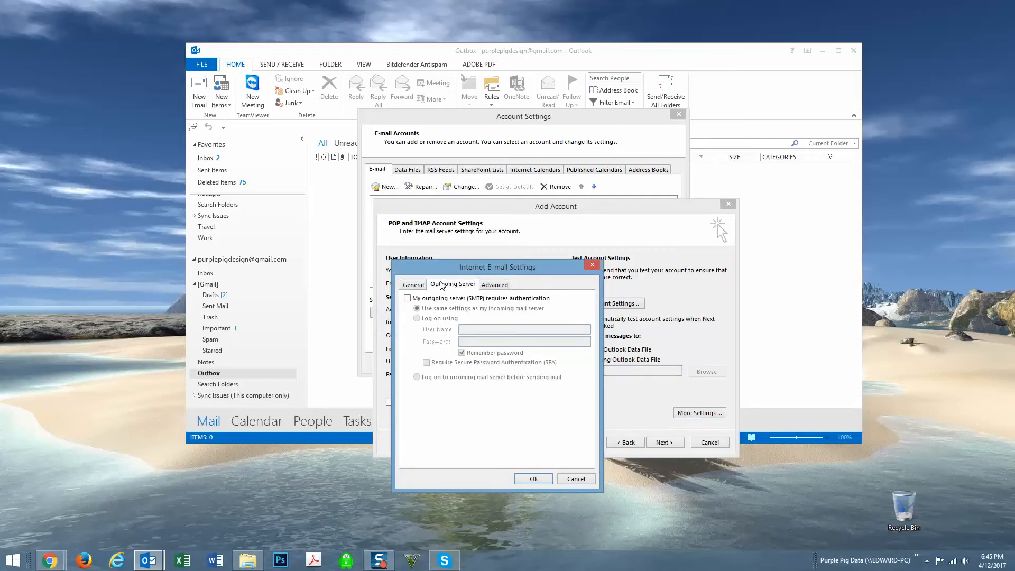
click(407, 299)
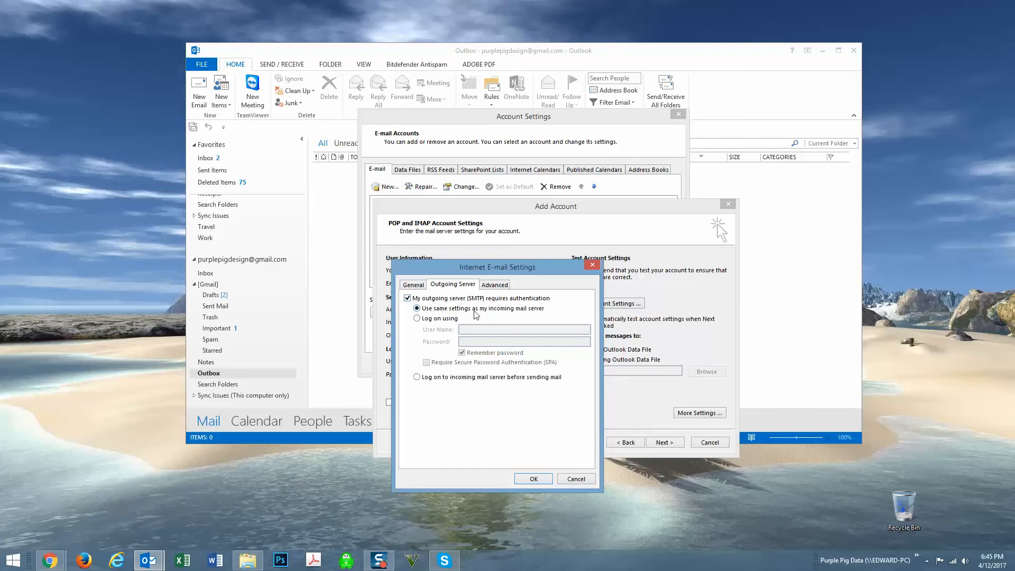
click(495, 286)
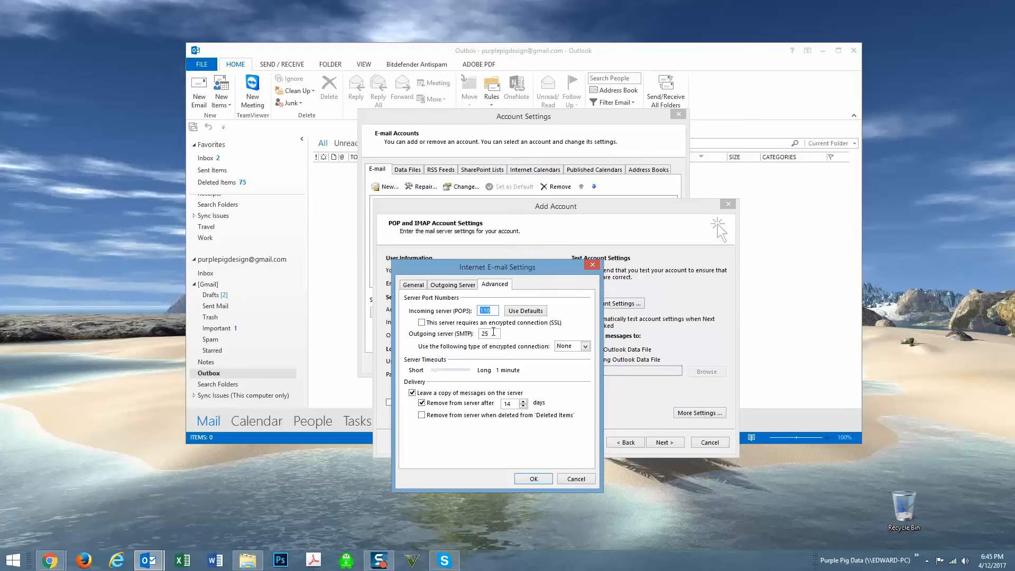
double_click(493, 332)
click(516, 312)
double_click(494, 334)
text(5)
click(534, 479)
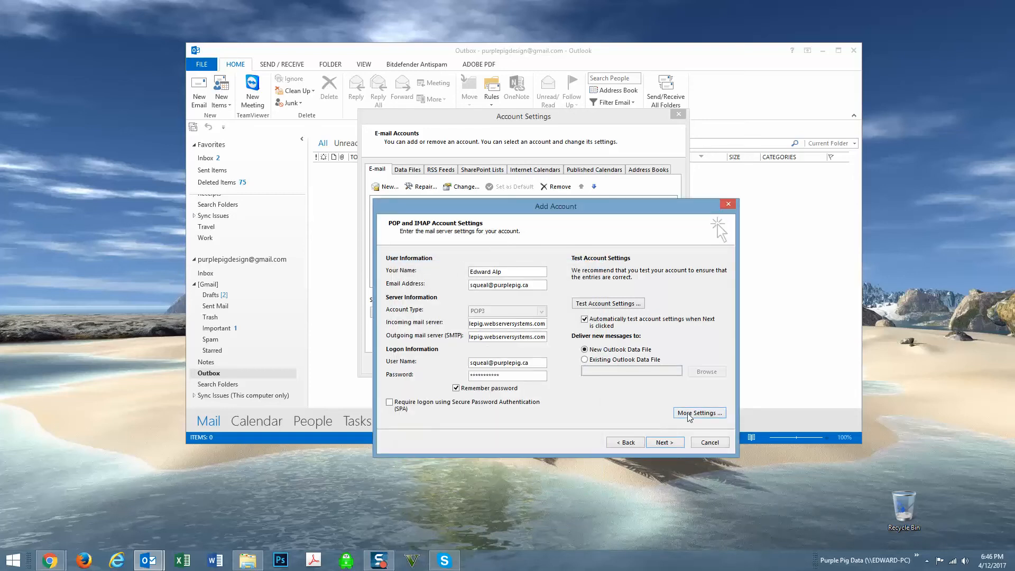
Step: Pass the account test, finish the wizard, and open the new account's Change Account settings
click(668, 441)
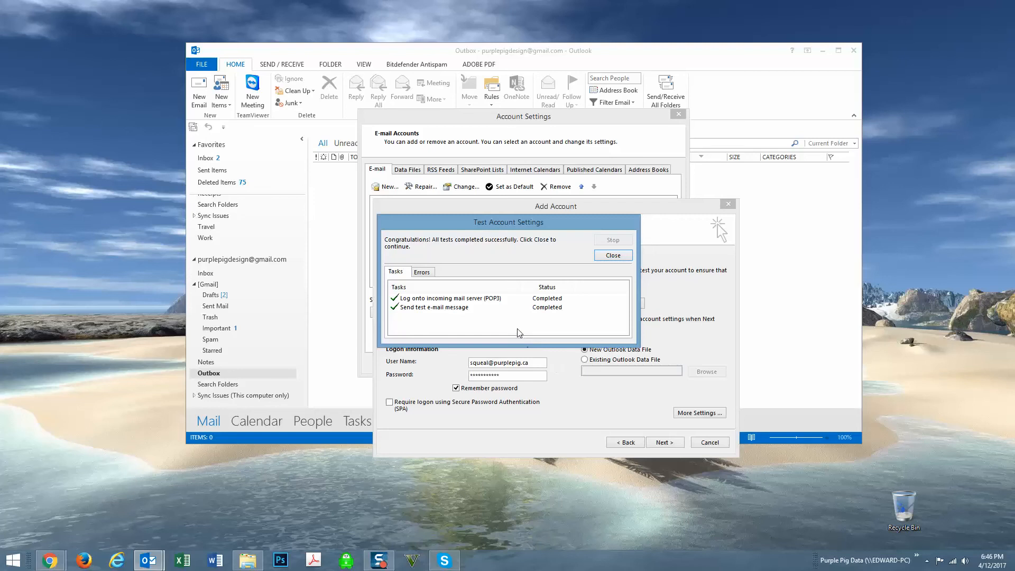
click(612, 256)
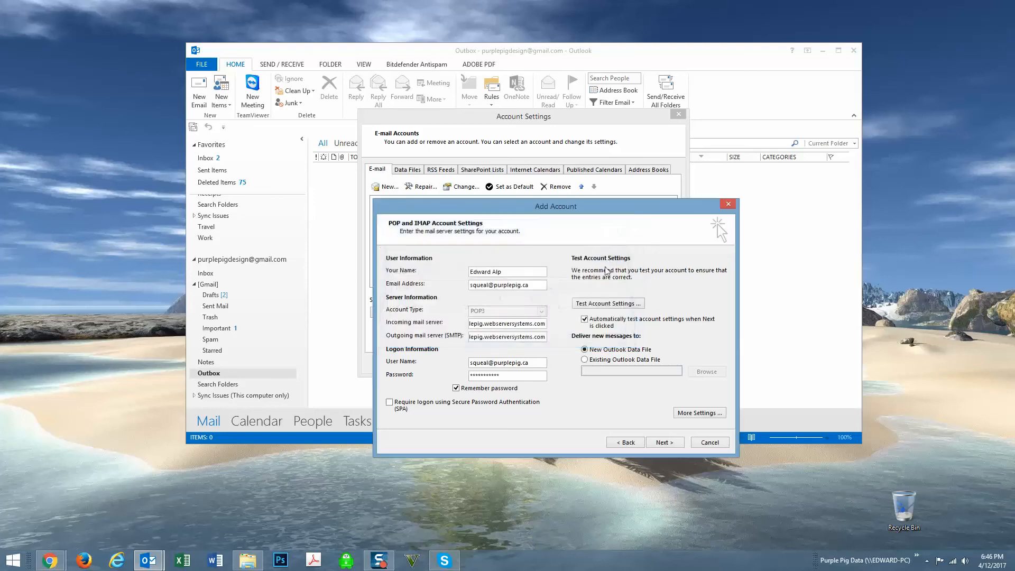
click(665, 442)
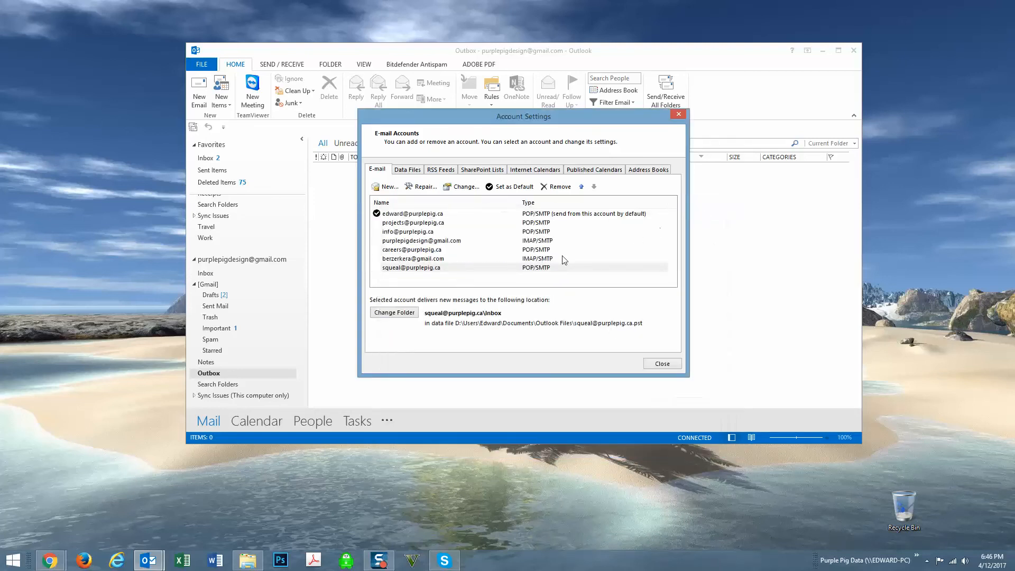
click(437, 268)
double_click(437, 268)
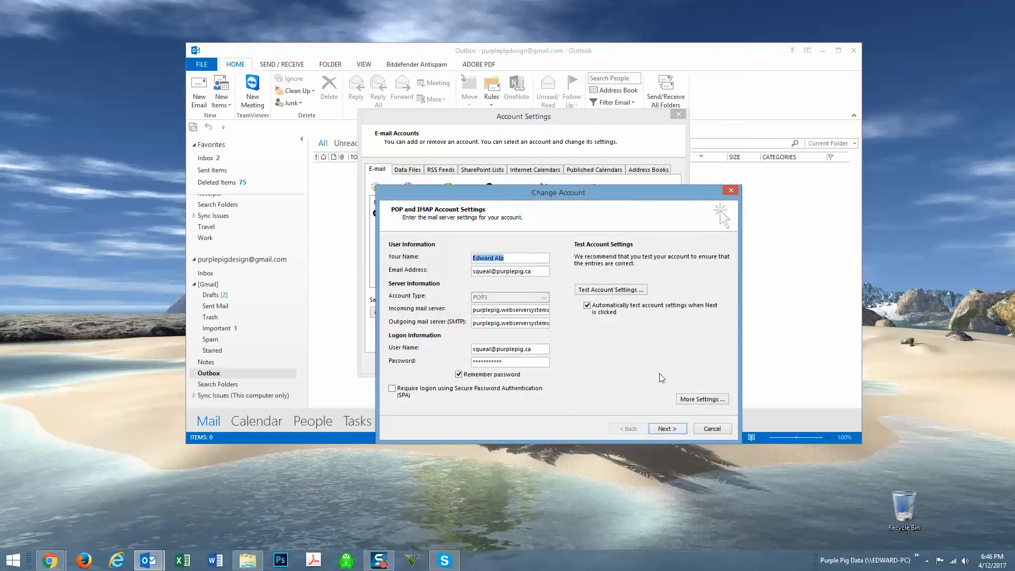
click(697, 401)
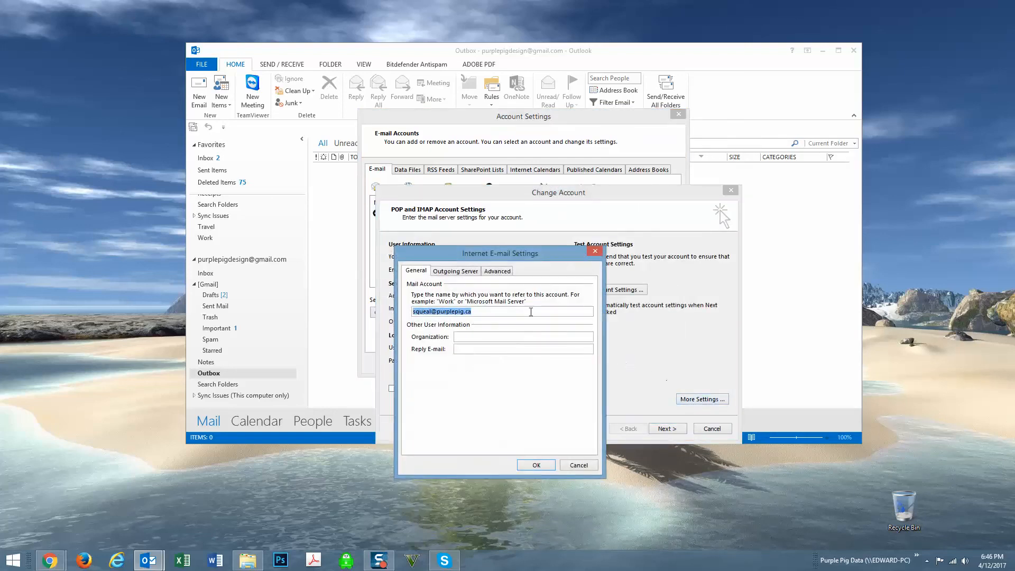
click(458, 272)
click(496, 272)
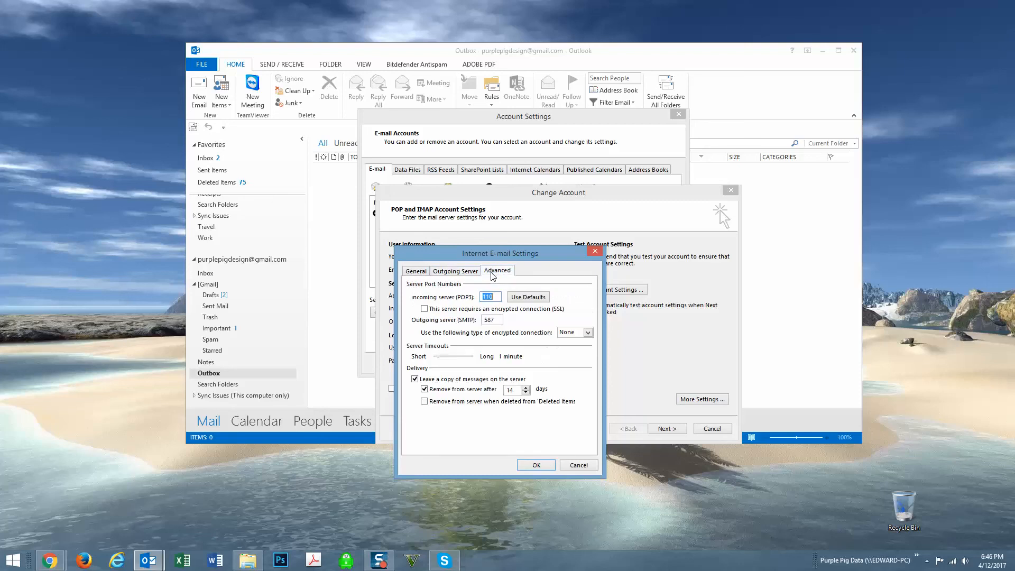
double_click(499, 320)
click(521, 298)
click(418, 271)
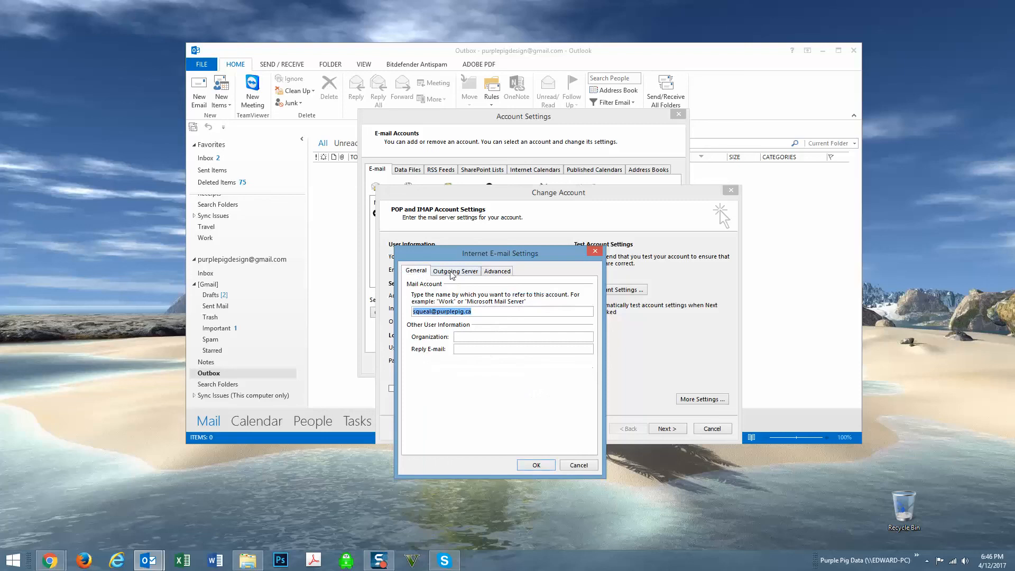
click(593, 254)
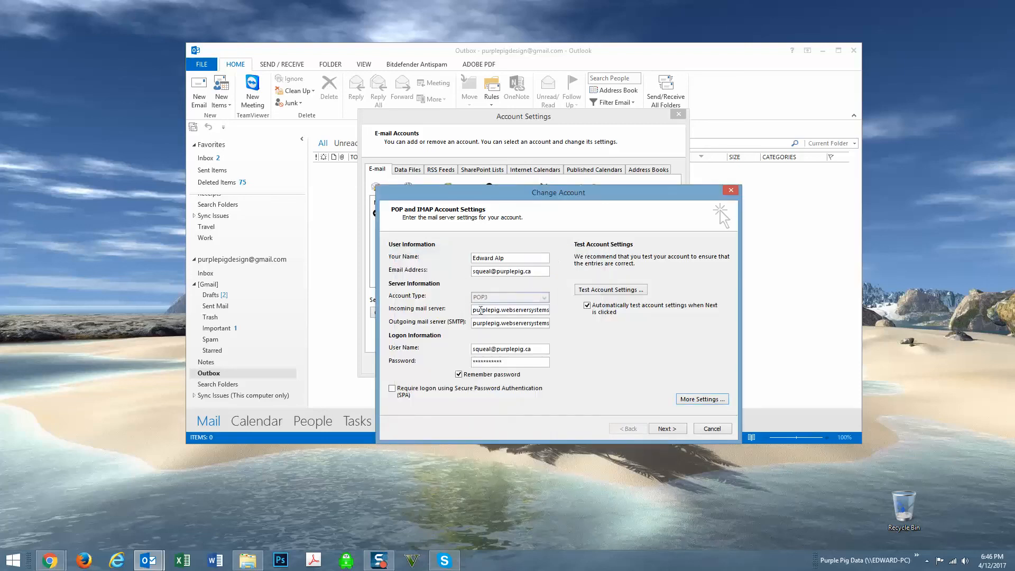
drag(473, 311, 562, 313)
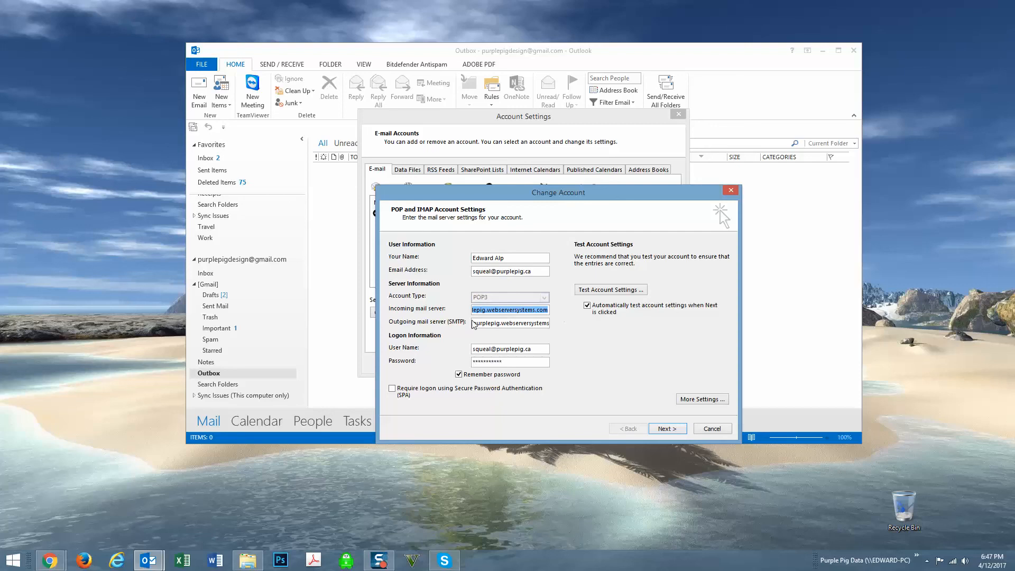
drag(471, 324, 573, 327)
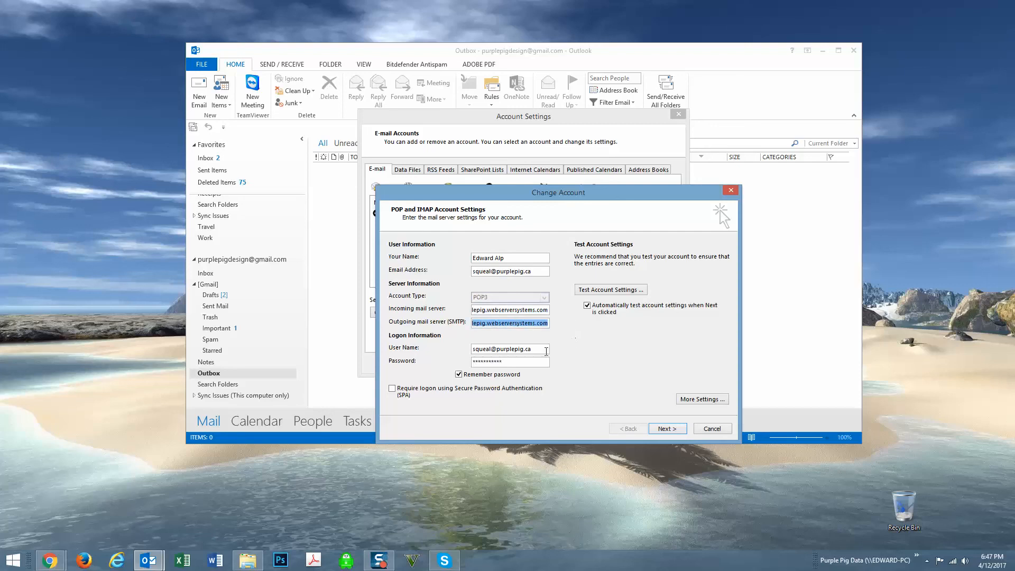
click(543, 350)
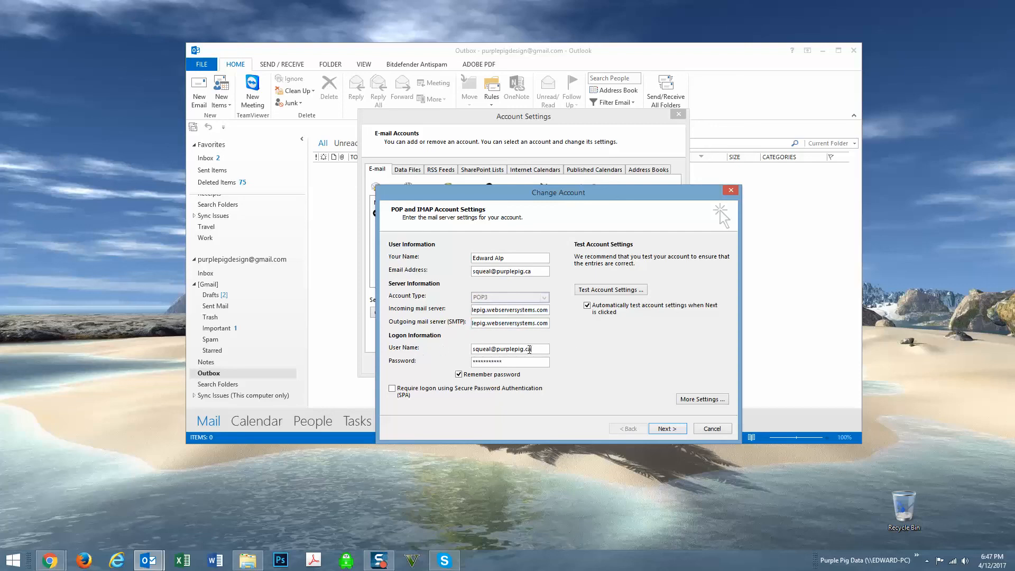
drag(531, 349, 491, 349)
key(BackSpace)
key(ctrl+z)
click(527, 349)
click(513, 361)
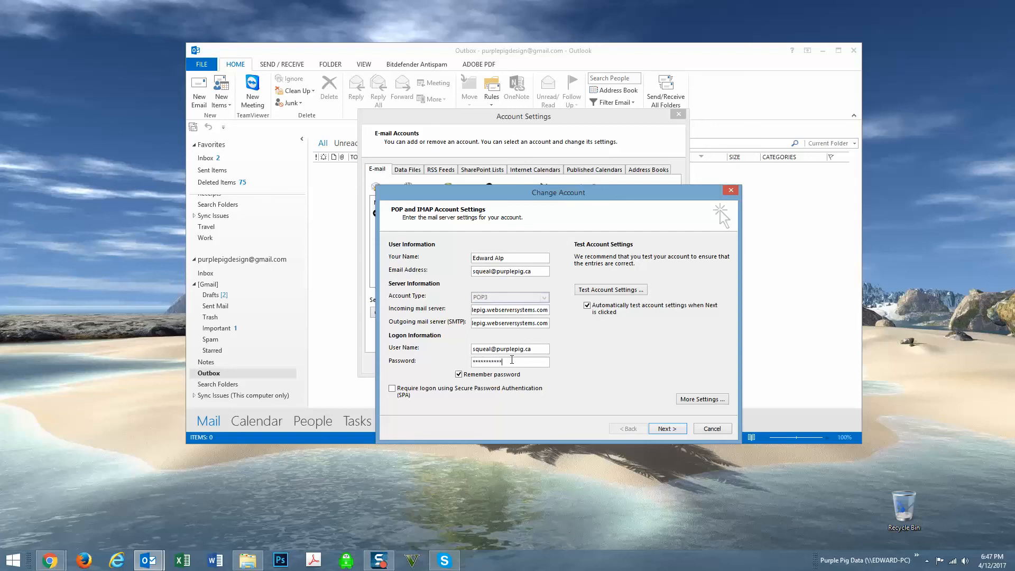